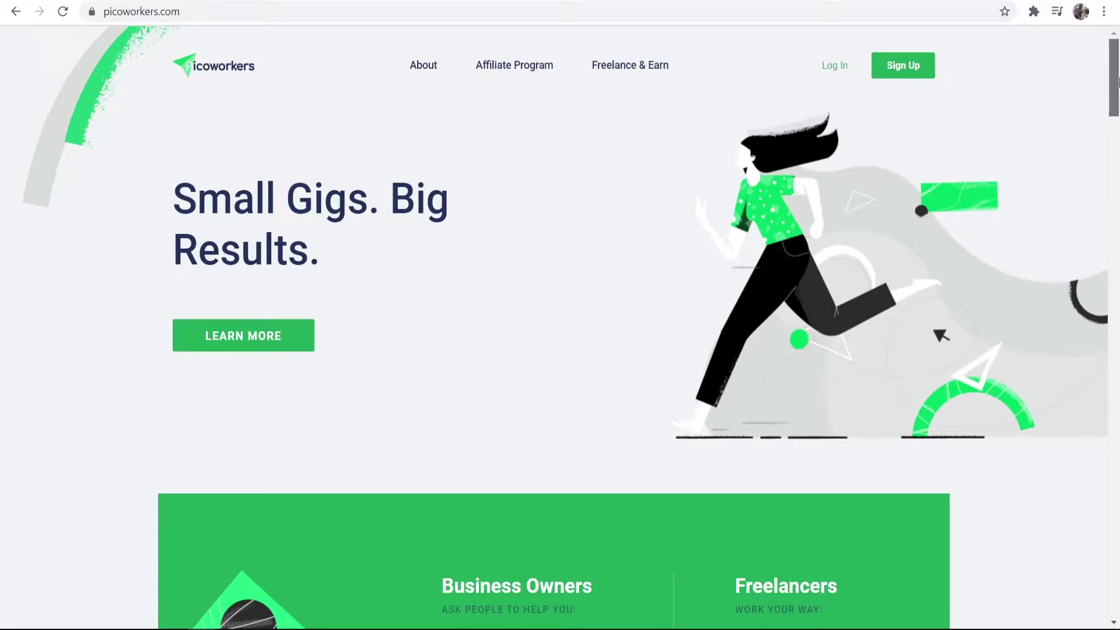
Log in to the existing Picoworkers account and agree to the site's rules
scroll(1039, 114, down, 8)
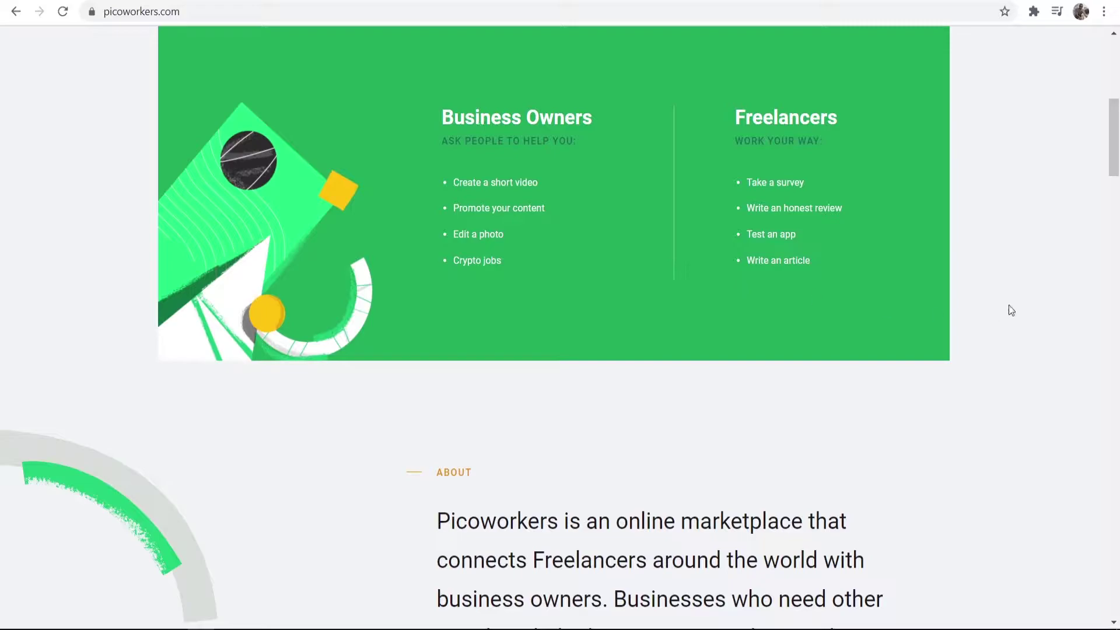
drag(1116, 144, 1117, 84)
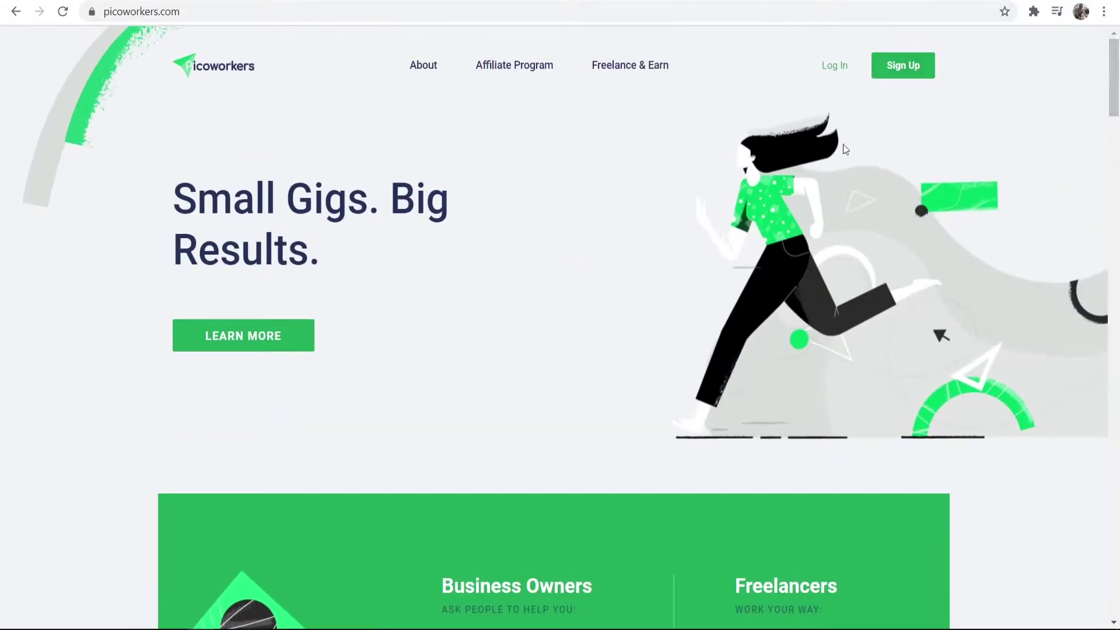
click(914, 68)
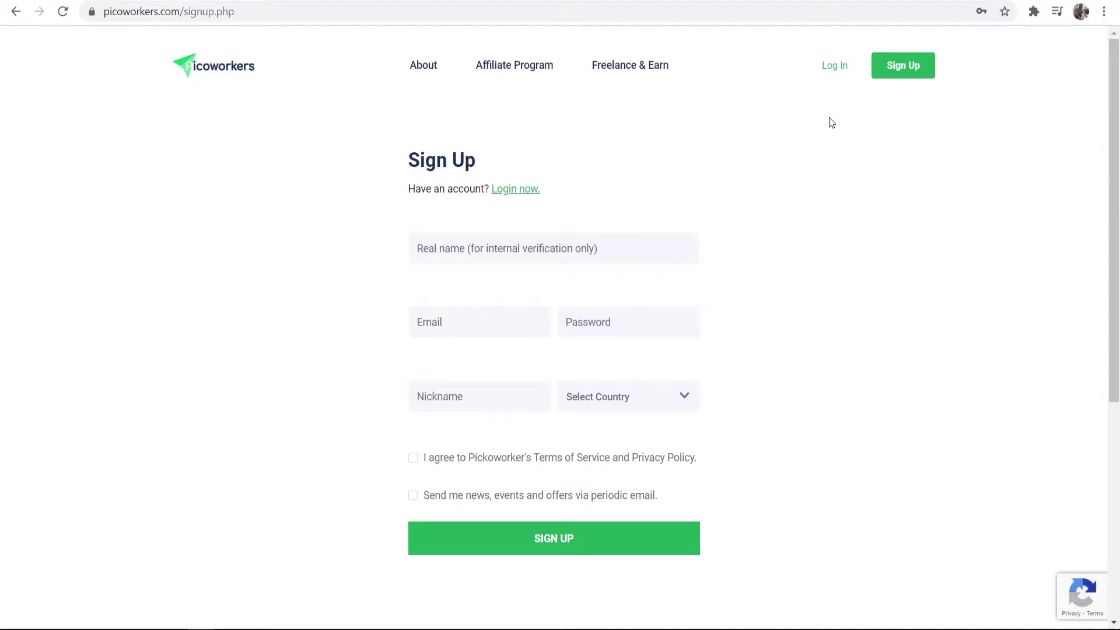
click(835, 65)
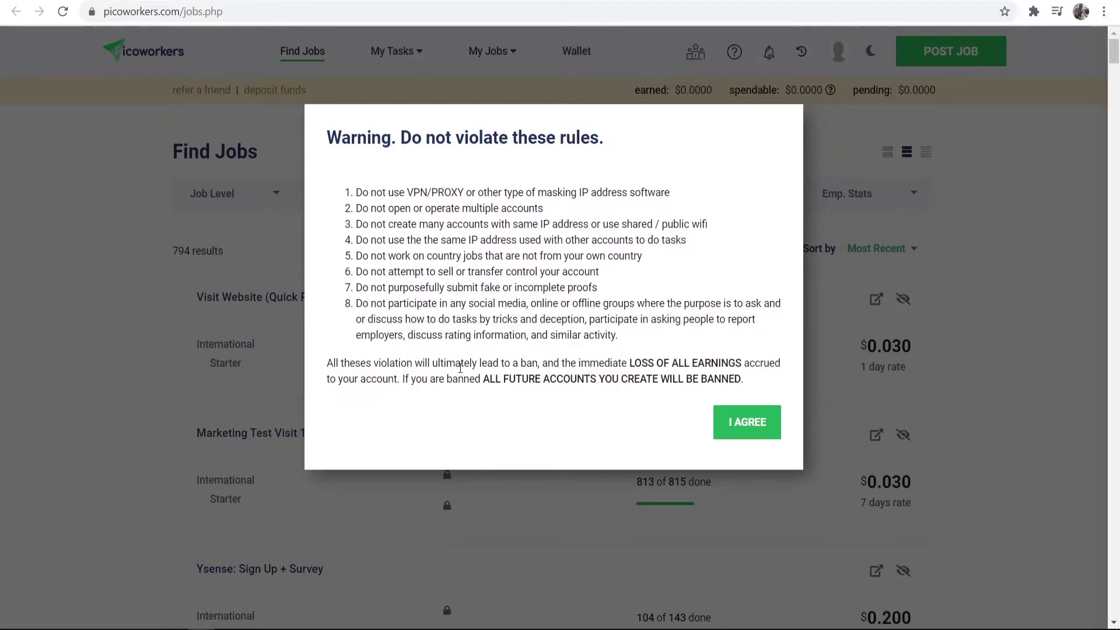
click(761, 424)
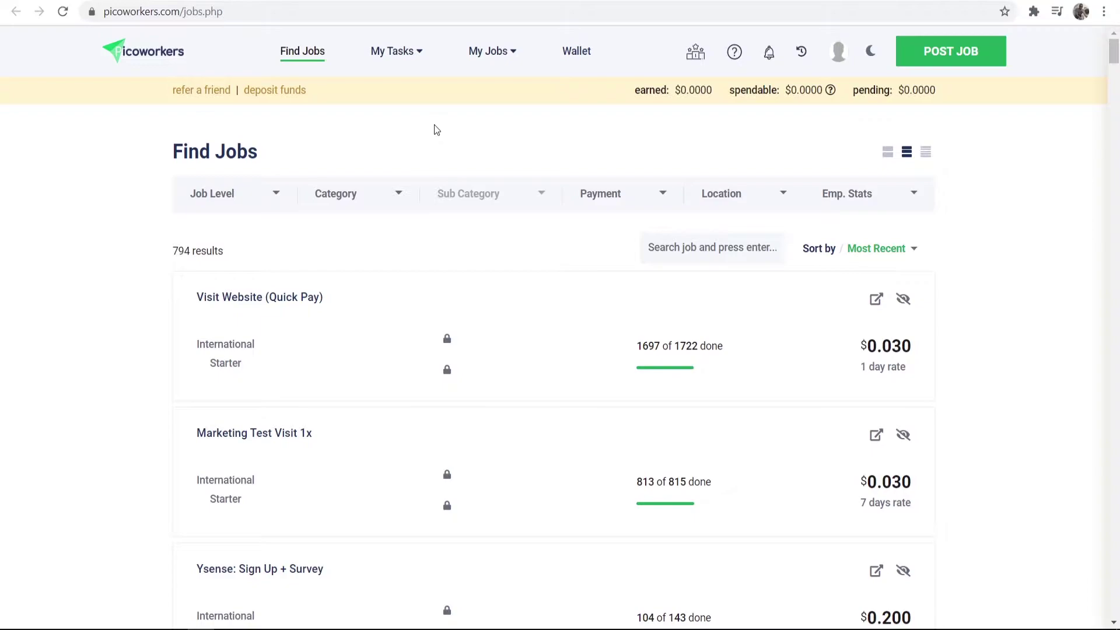
Filter the job list to the Twitter category
click(373, 204)
scroll(330, 254, down, 1)
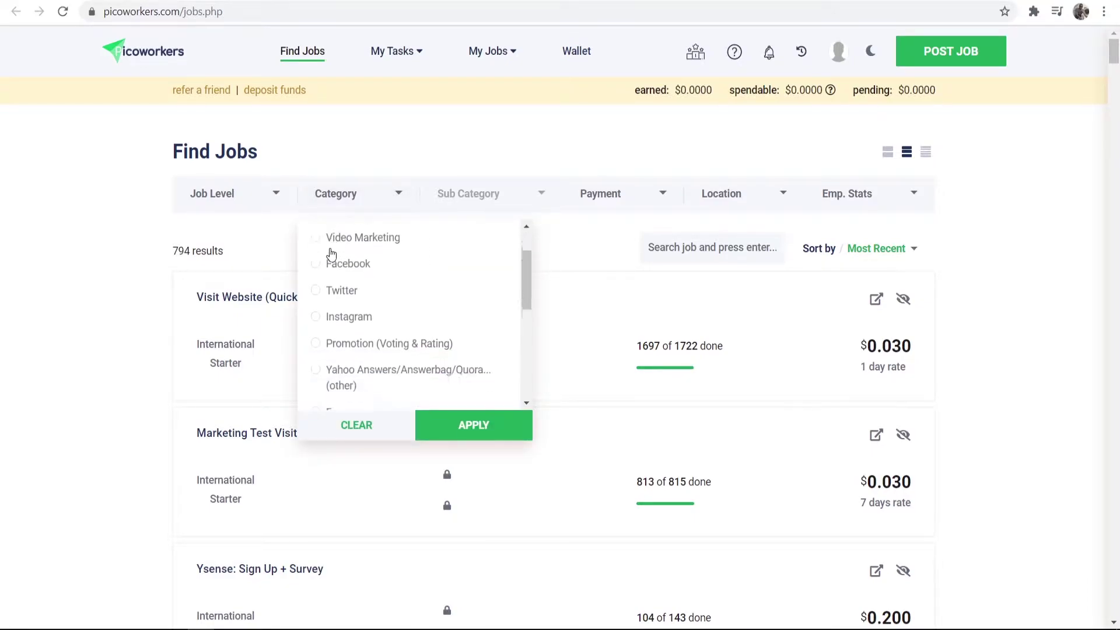
scroll(332, 269, down, 5)
scroll(333, 316, up, 6)
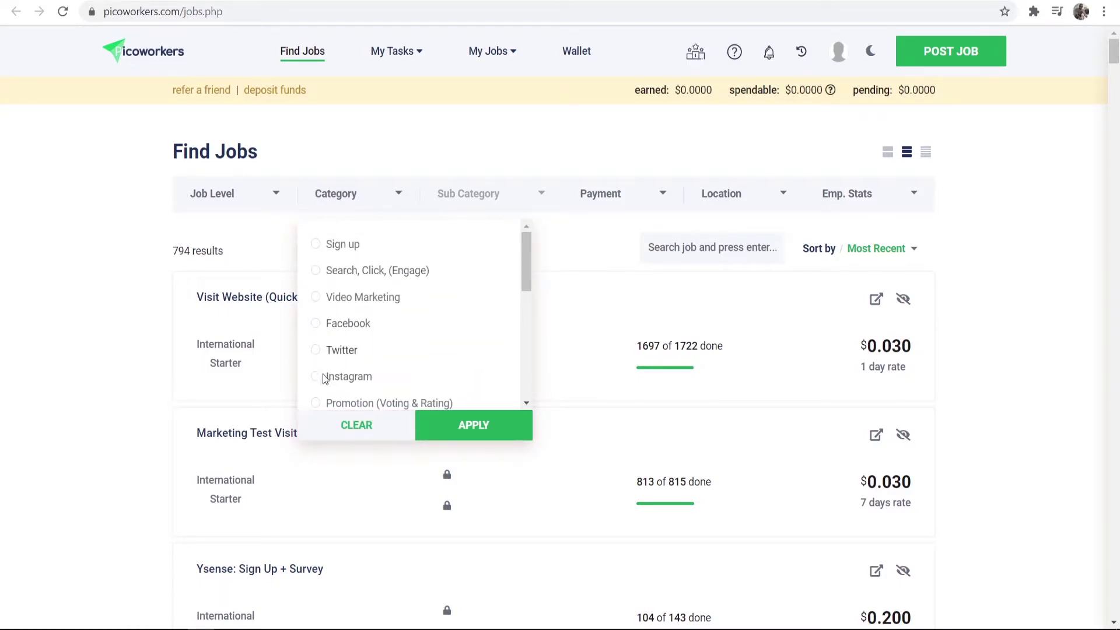
click(316, 351)
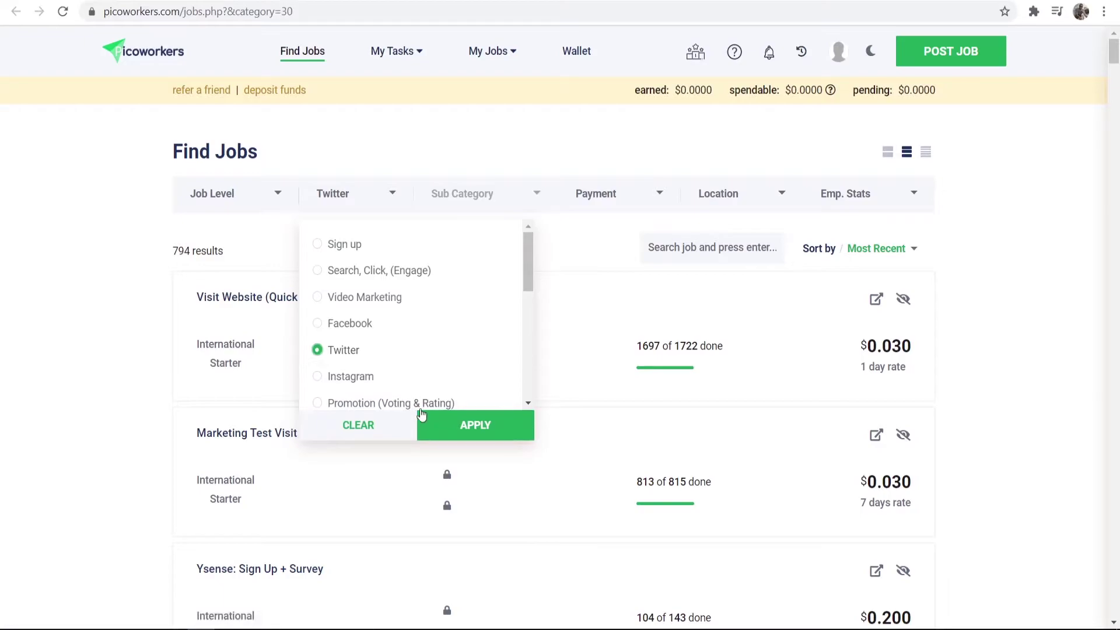
click(475, 429)
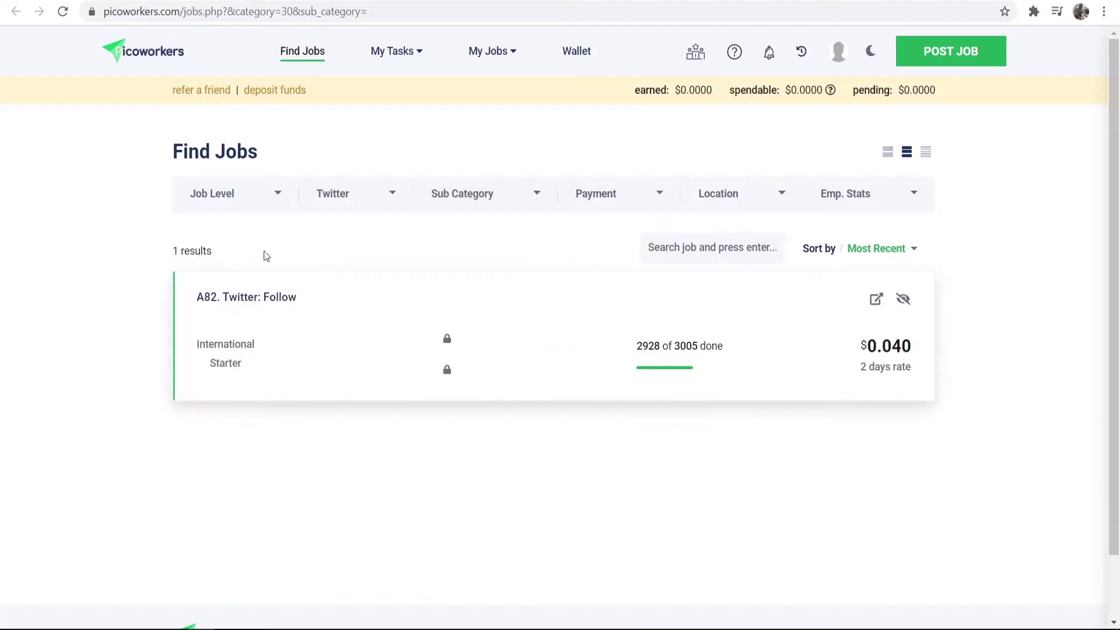
Change the job category filter to Video Marketing
click(367, 200)
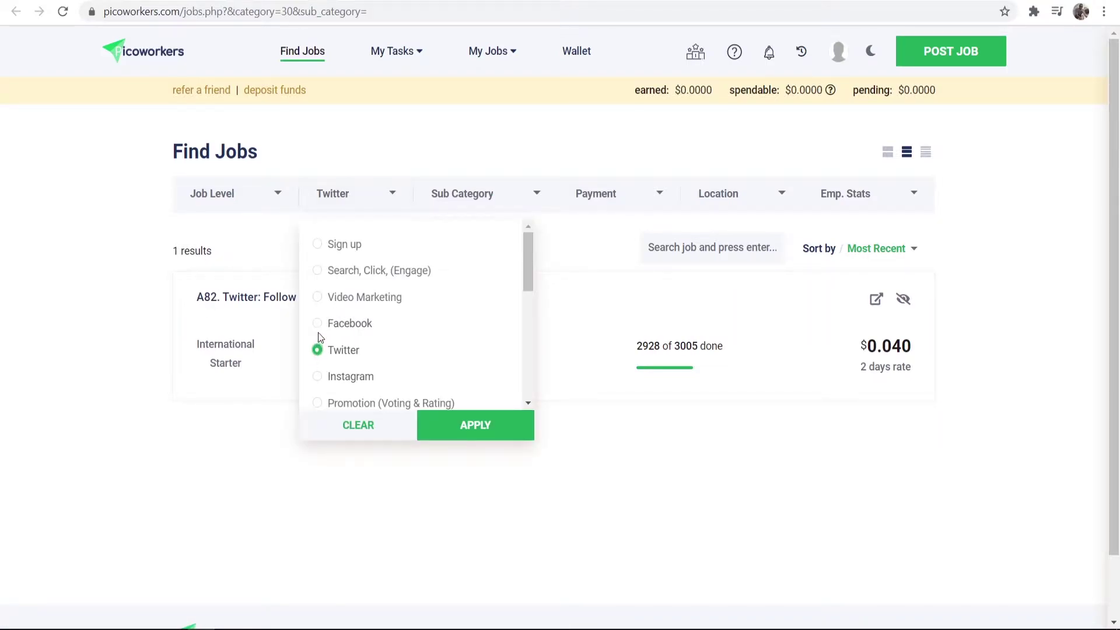
click(317, 298)
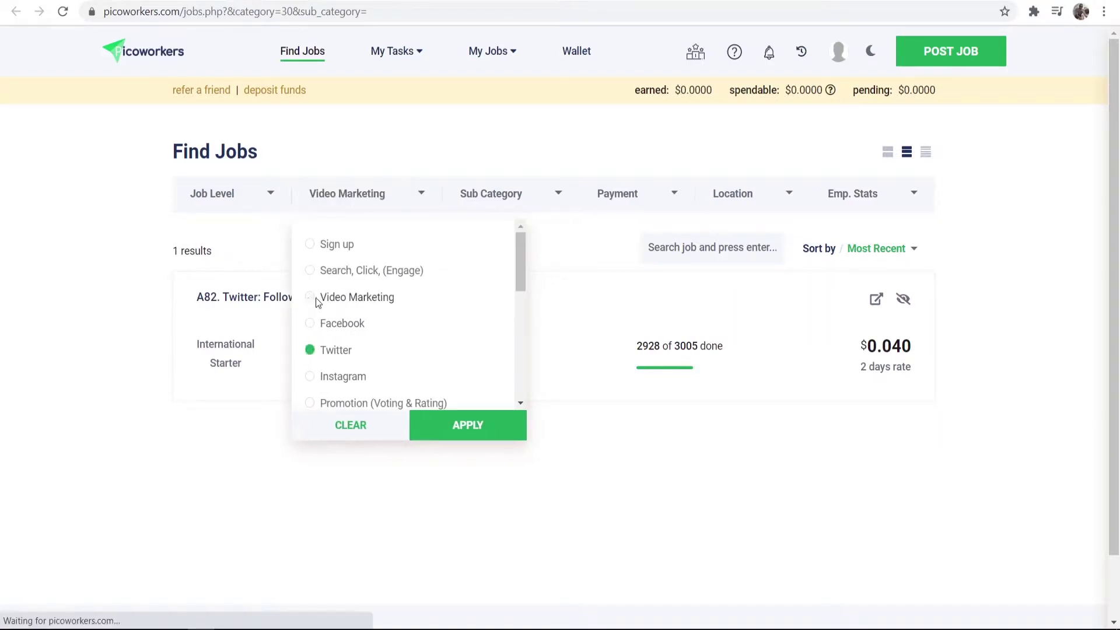
click(452, 413)
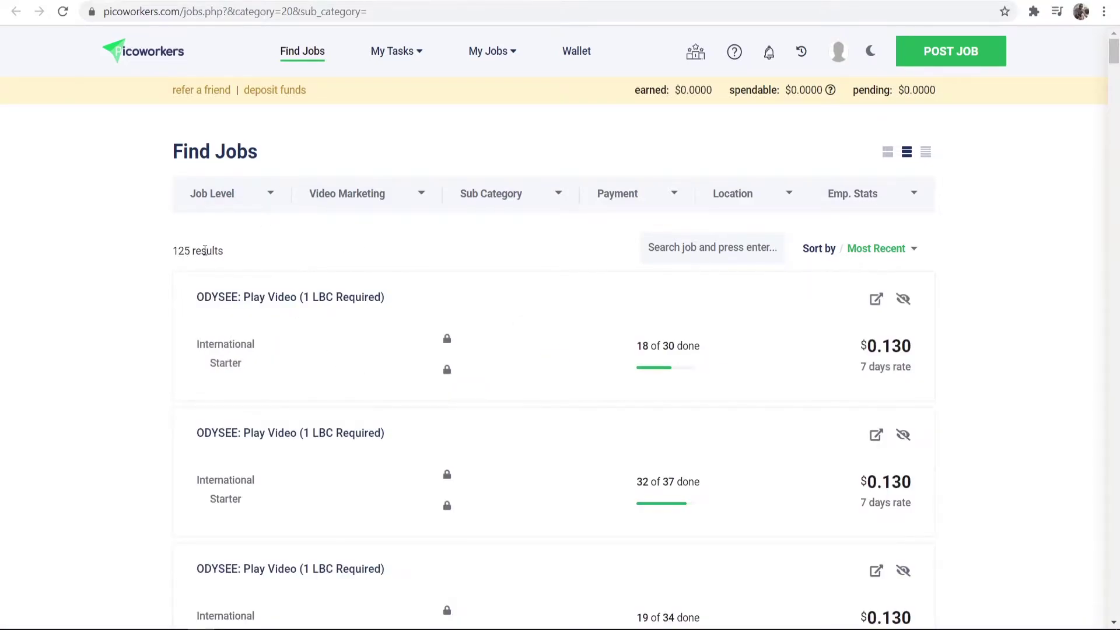
Change the job category filter to Sign up
click(389, 209)
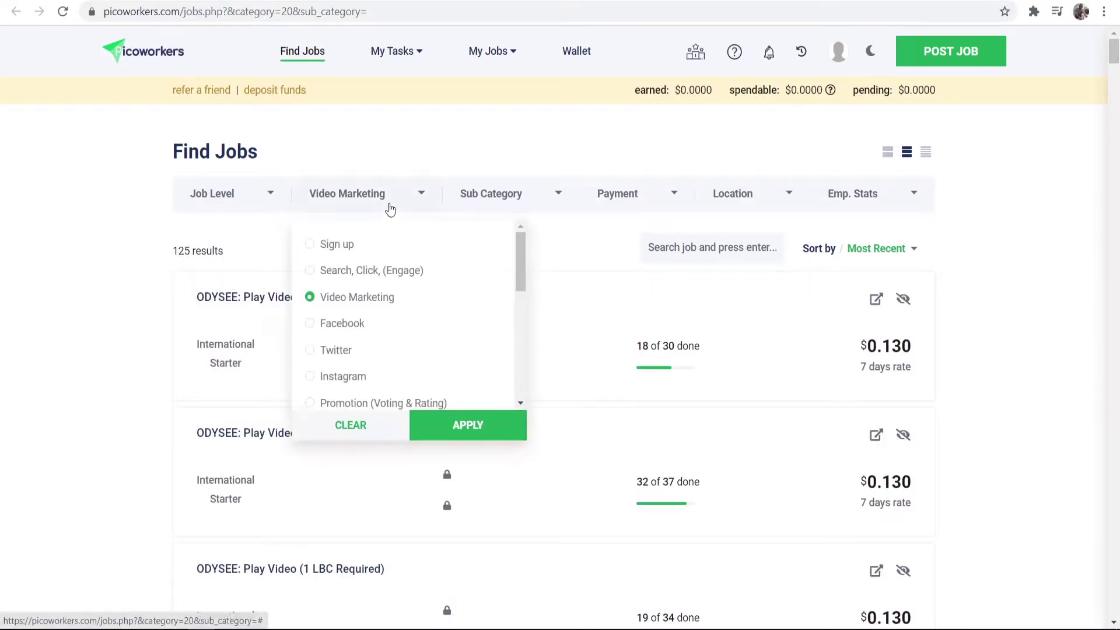
click(309, 244)
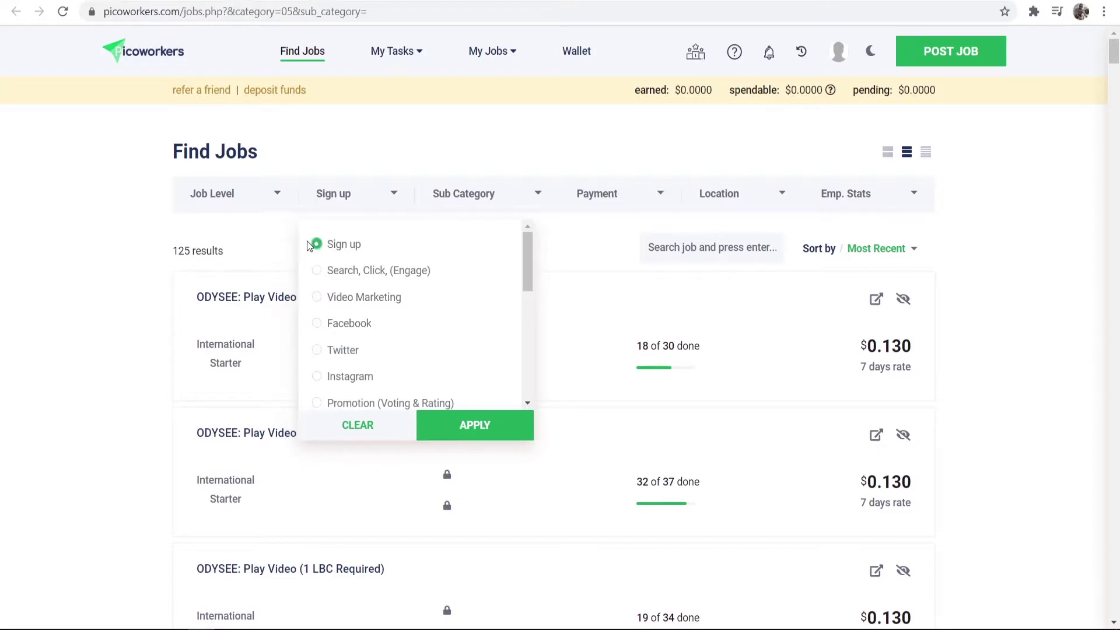
click(488, 432)
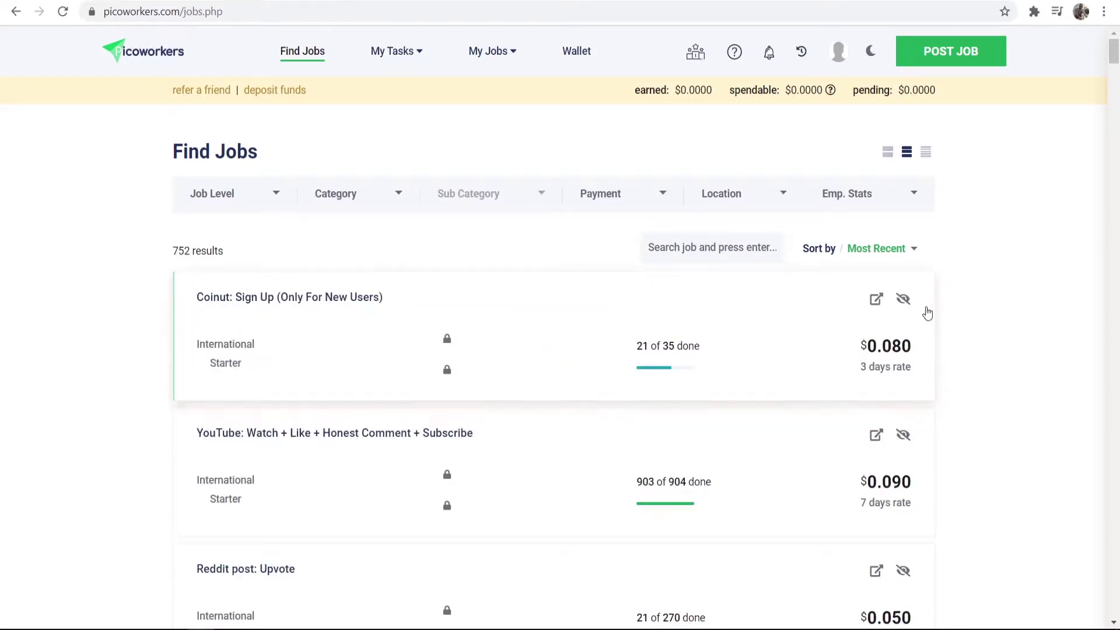
Open the "Reddit post: Upvote" job from the unfiltered list and highlight its completed count
scroll(928, 314, down, 4)
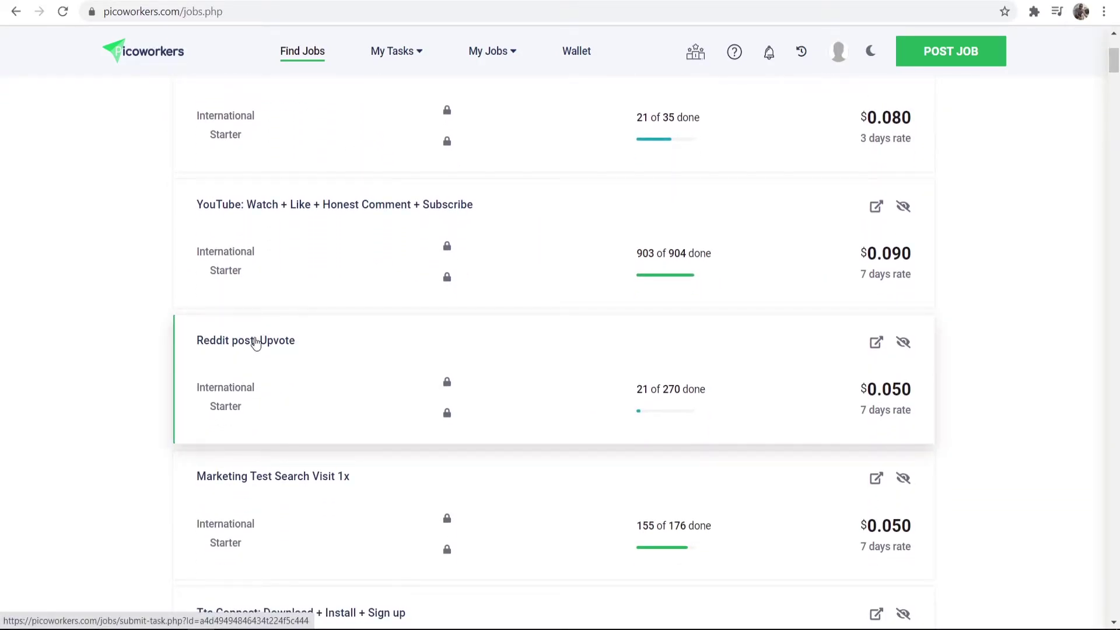
click(230, 352)
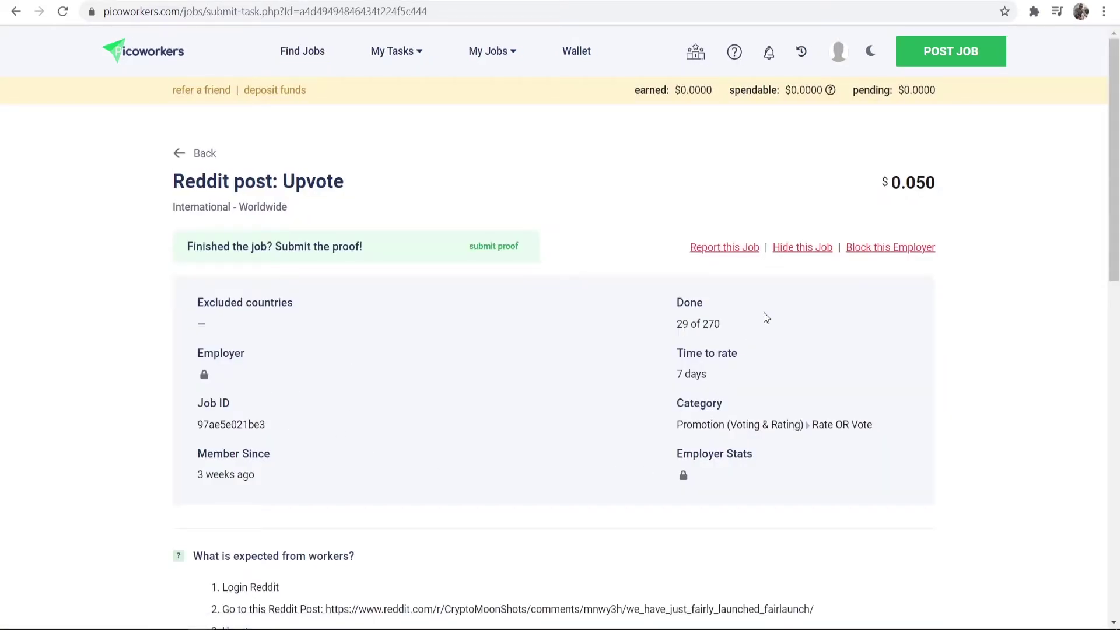
drag(734, 320, 684, 322)
click(588, 294)
Examine the job's worker instructions and the proof required for the finished task
scroll(512, 282, down, 6)
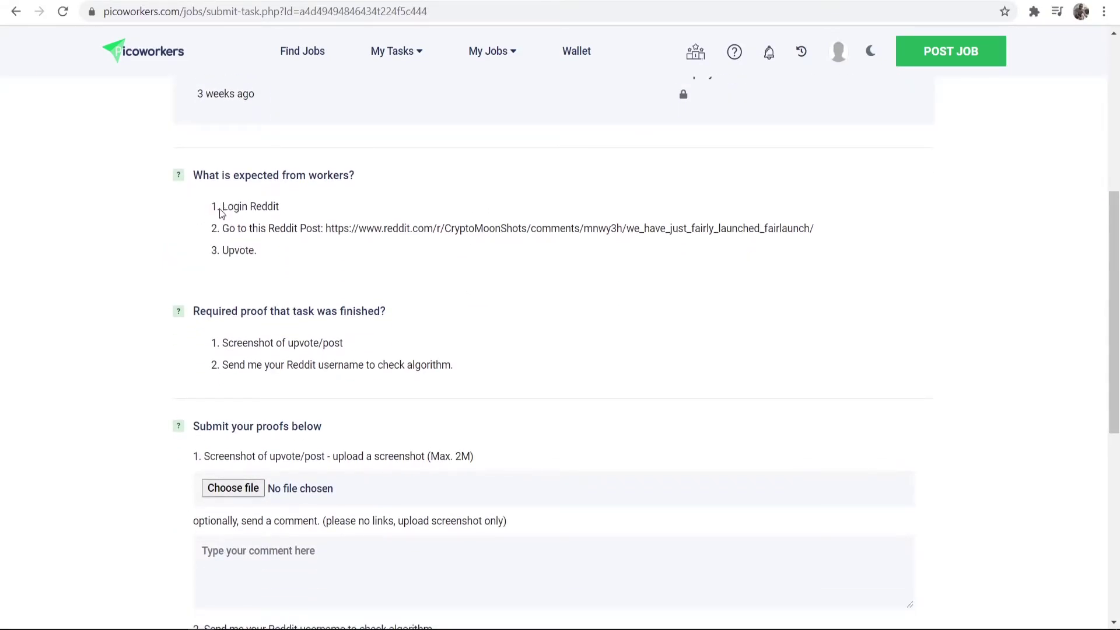
drag(220, 214, 850, 229)
click(288, 208)
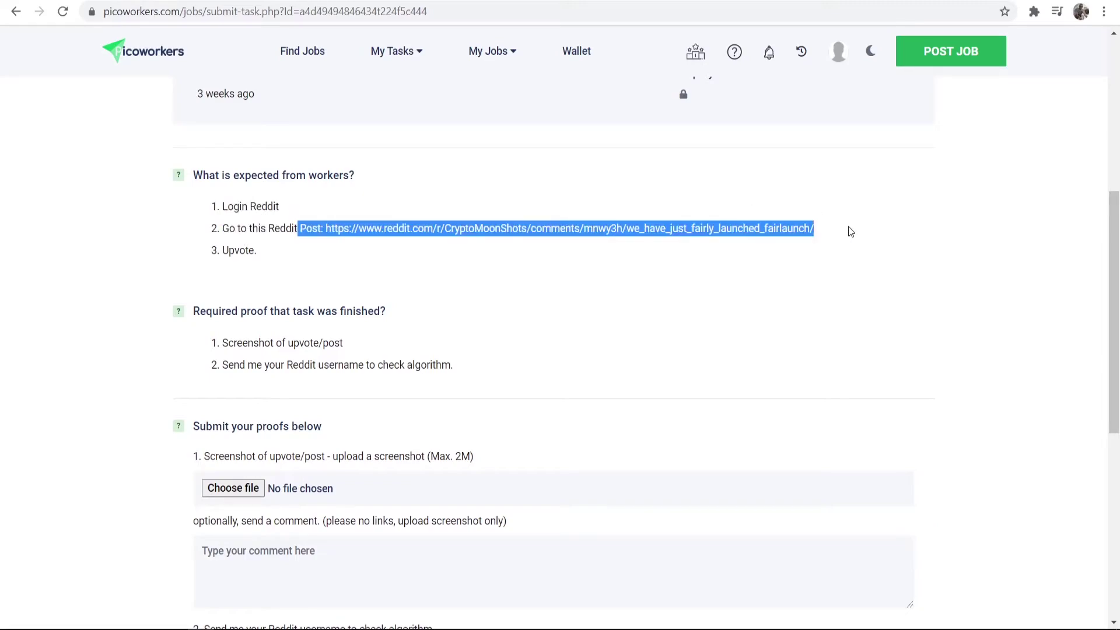
click(851, 229)
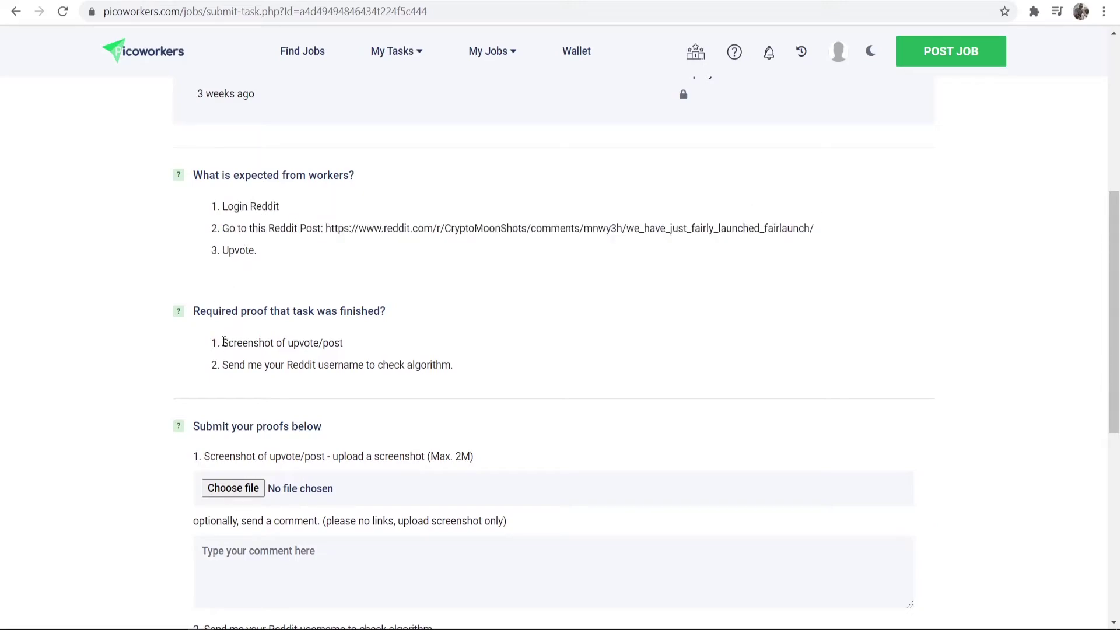
drag(221, 343, 389, 349)
click(237, 364)
drag(220, 365, 474, 369)
click(474, 368)
Open the Reddit post linked in the job's second instruction
drag(325, 228, 873, 228)
right_click(771, 226)
click(846, 257)
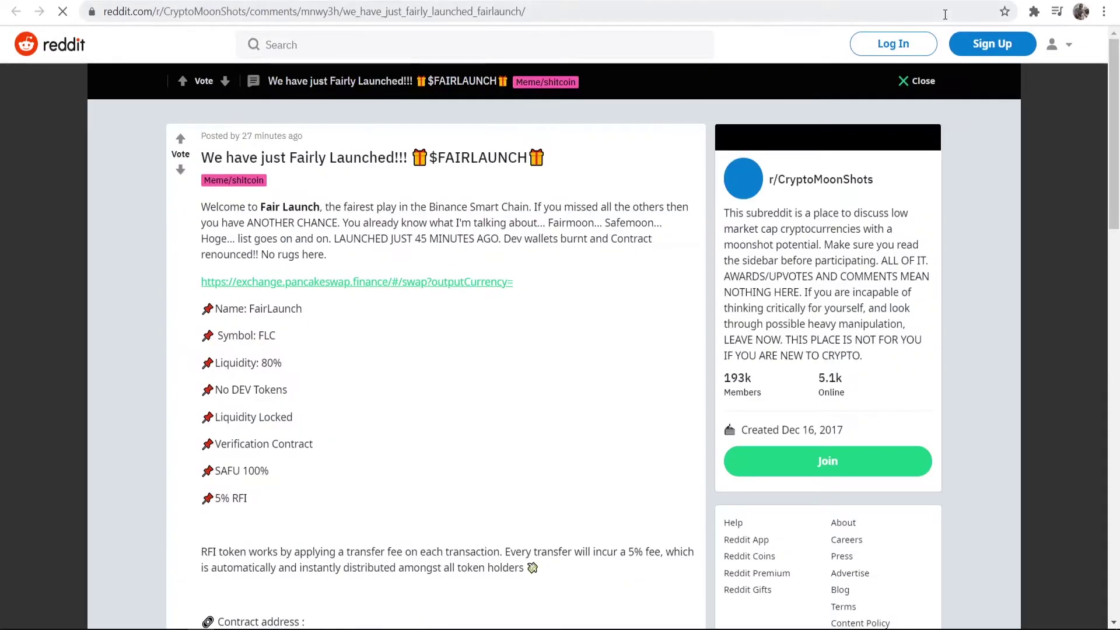
Log in to Reddit and upvote the "We have just Fairly Launched!!!" post
click(891, 42)
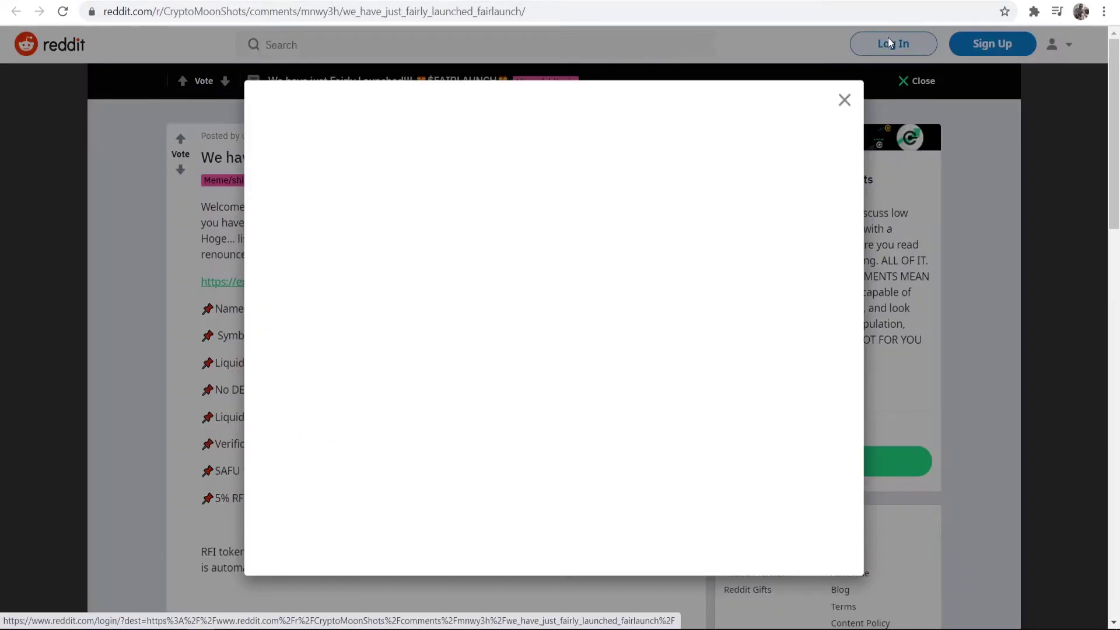
scroll(453, 315, down, 20)
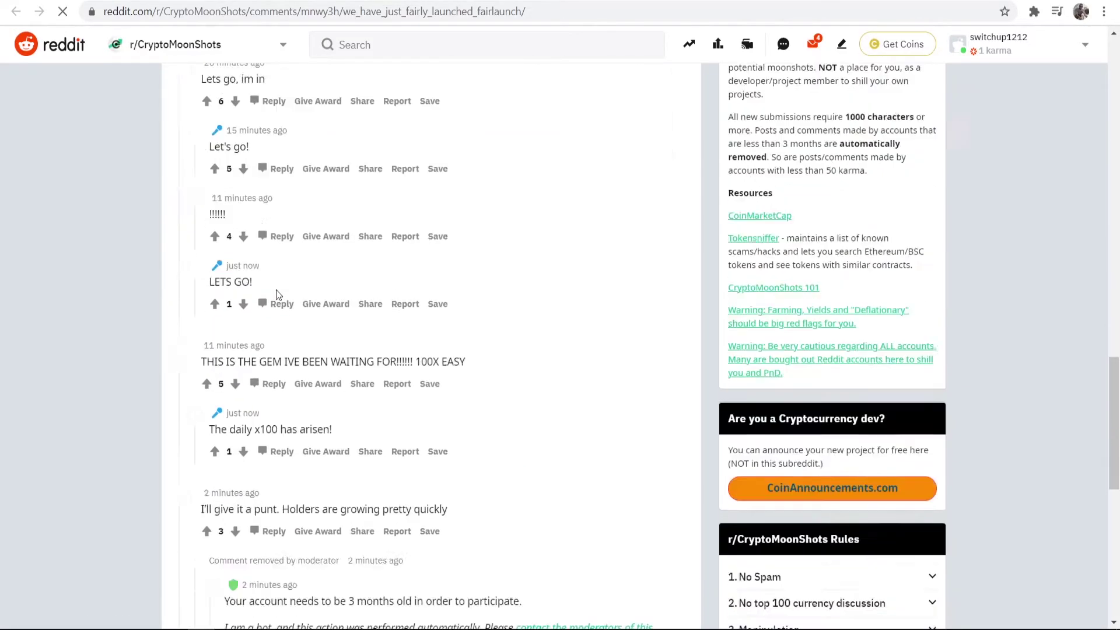
scroll(221, 228, up, 10)
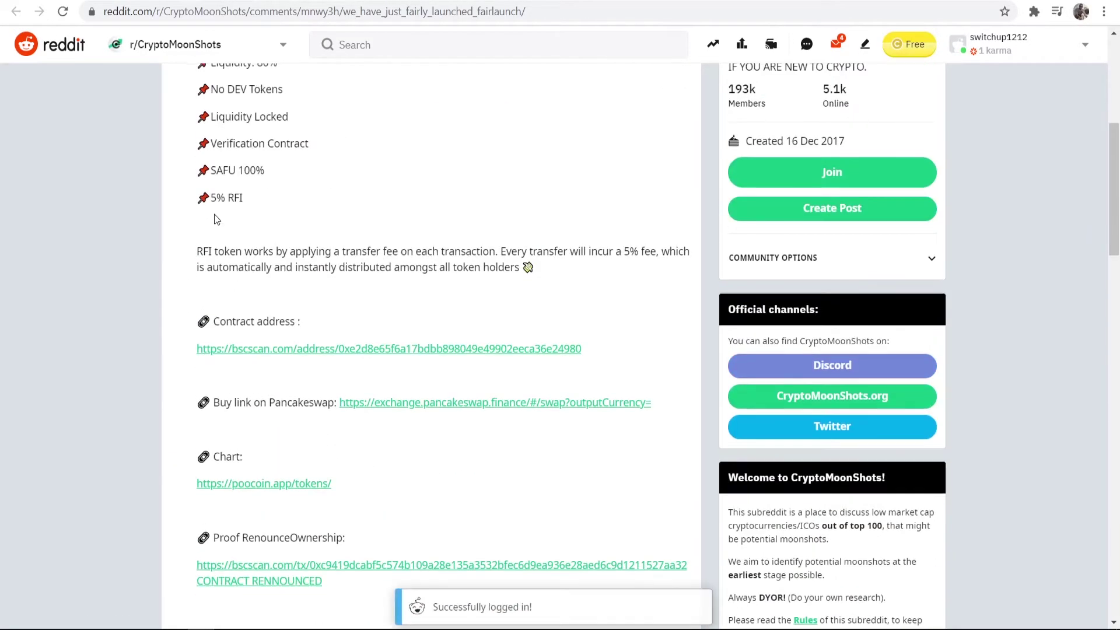
scroll(215, 219, up, 7)
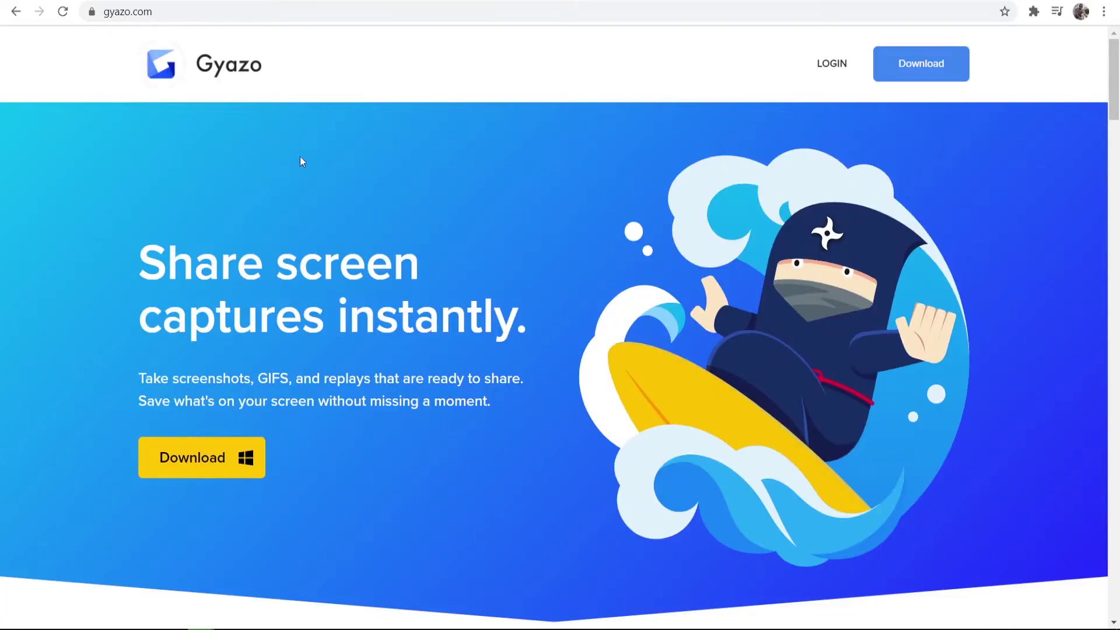
Look over the Gyazo home page for its screen capture features
scroll(285, 140, down, 2)
scroll(286, 139, down, 2)
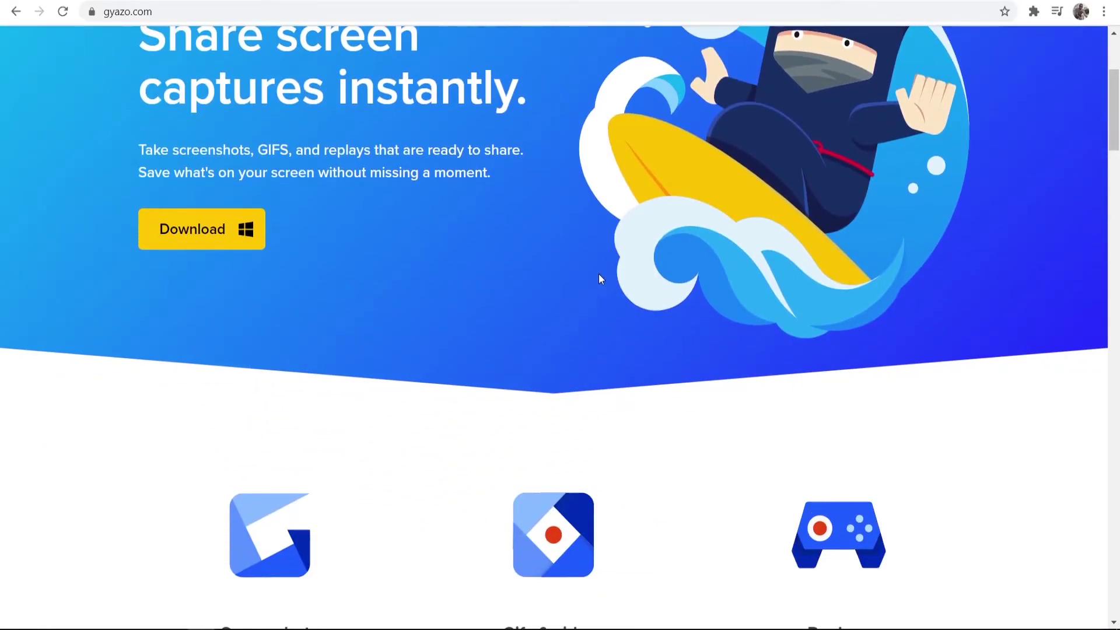
scroll(515, 243, up, 4)
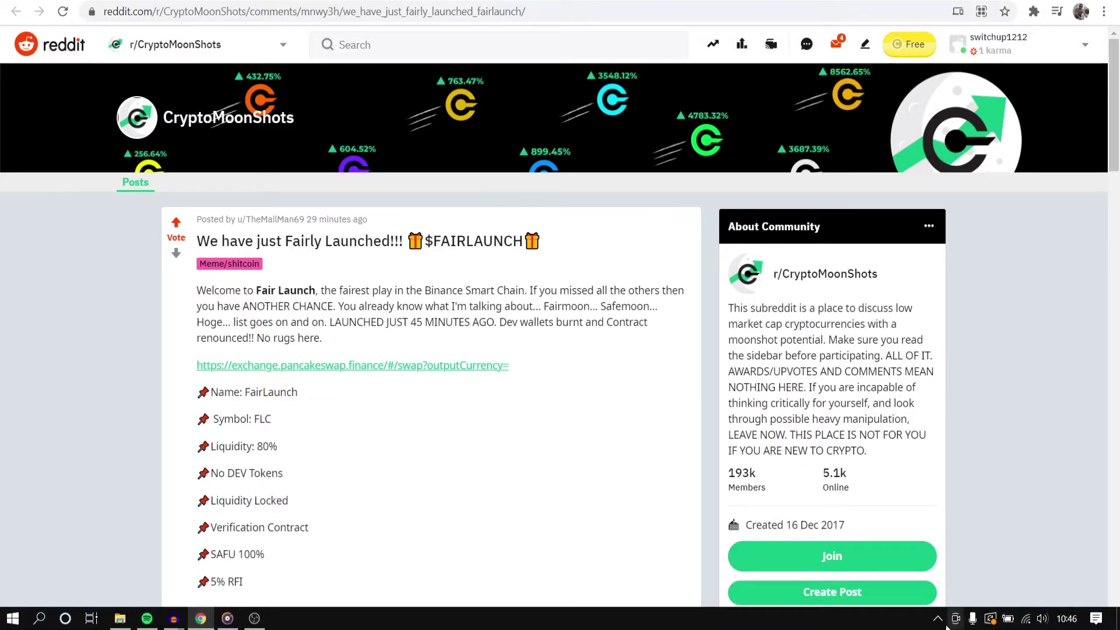
Capture a full-screen Gyazo screenshot of the upvoted Reddit post
click(938, 619)
click(967, 592)
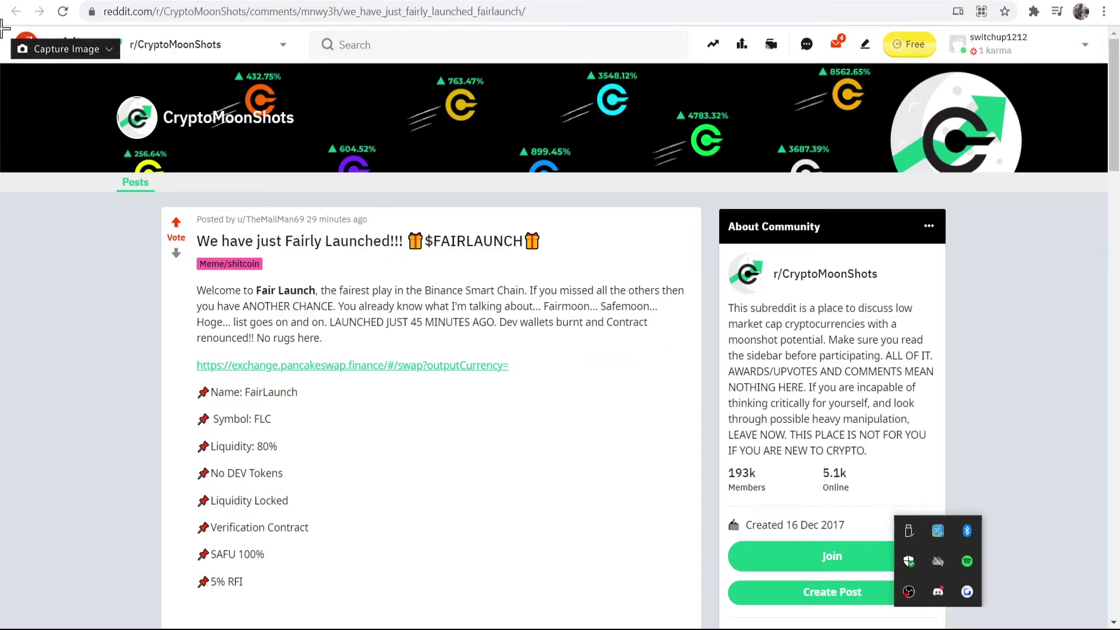
mouse_move(4, 28)
mouse_down()
mouse_move(925, 328)
mouse_move(1048, 563)
mouse_move(1111, 622)
mouse_up()
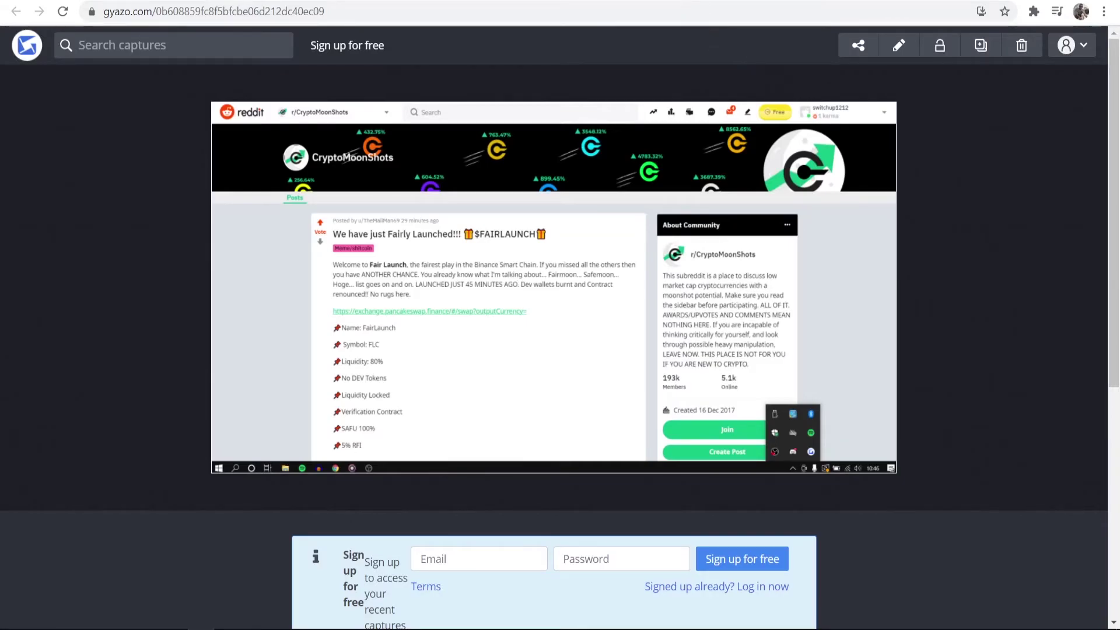
Check the job's proof upload requirement and save the Gyazo capture as an image file
click(588, 1)
scroll(302, 236, down, 5)
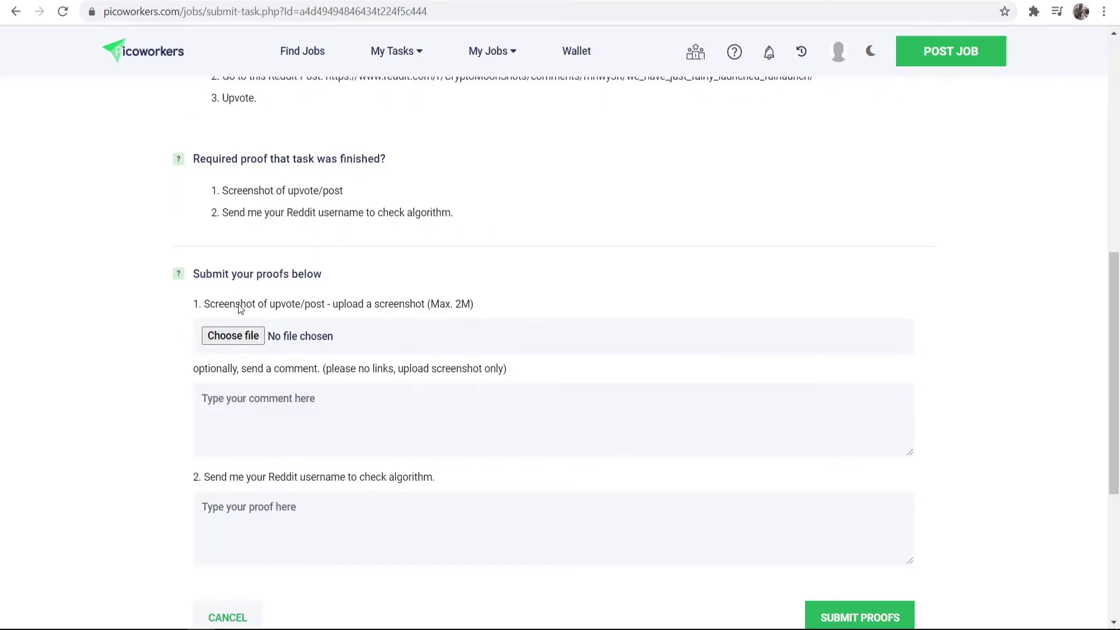
key(ctrl+Tab)
right_click(444, 221)
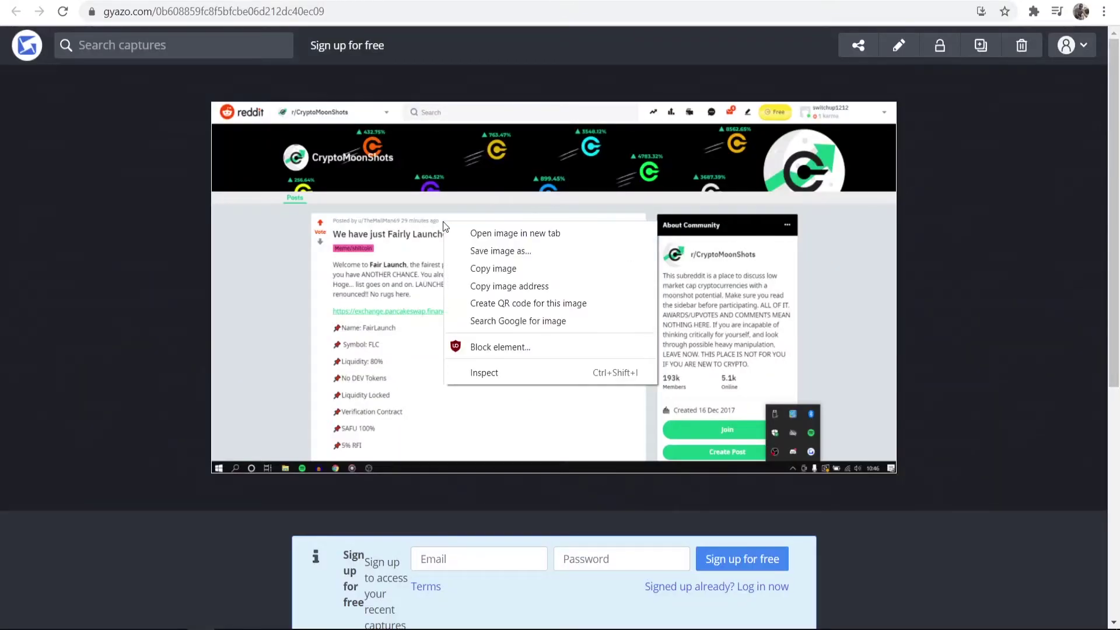
click(474, 255)
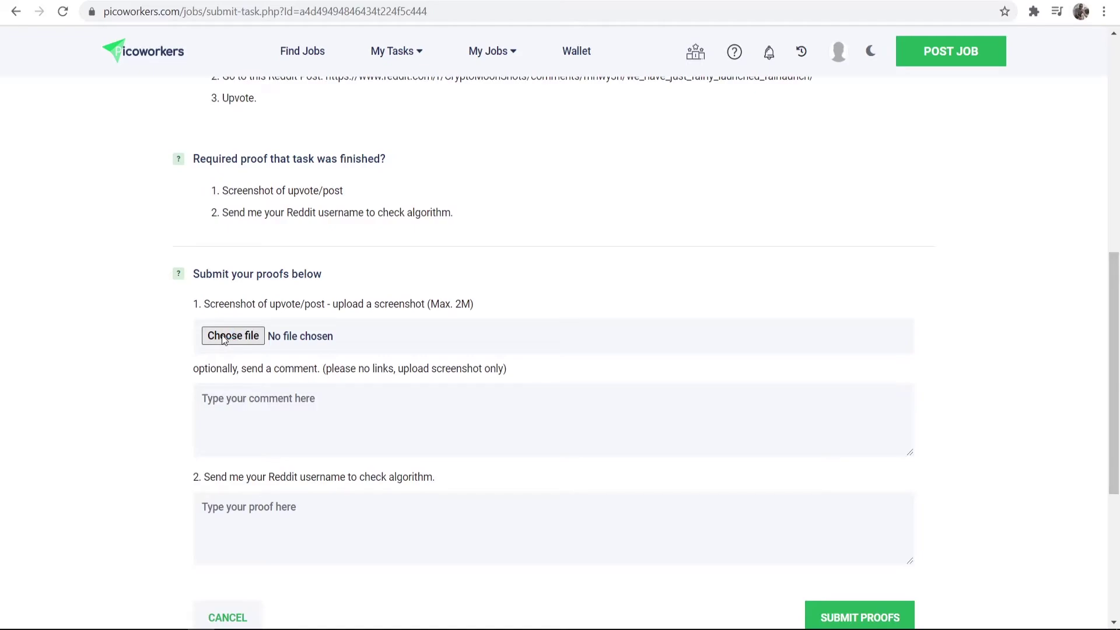
Attach 0b608859fc8f5bfcbe06d212dc40ec09.png as the upvote screenshot and enter the Reddit username as the second proof
click(62, 110)
double_click(250, 121)
scroll(359, 244, down, 1)
scroll(358, 244, down, 3)
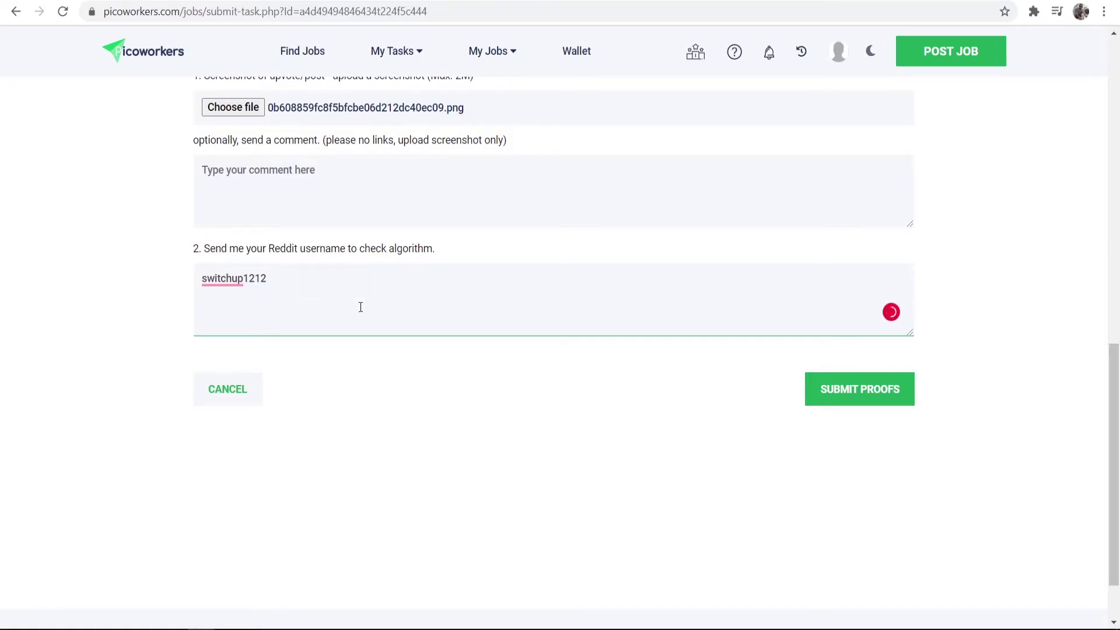
Submit the proofs for the Reddit upvote job and return to the worker page
scroll(745, 361, up, 1)
click(864, 472)
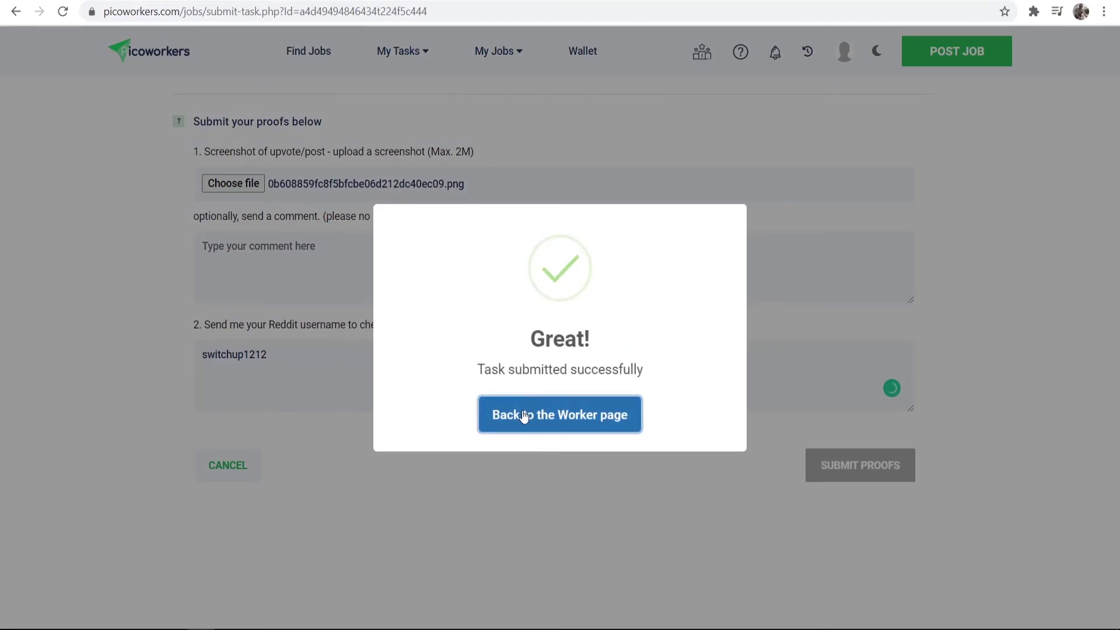
click(552, 413)
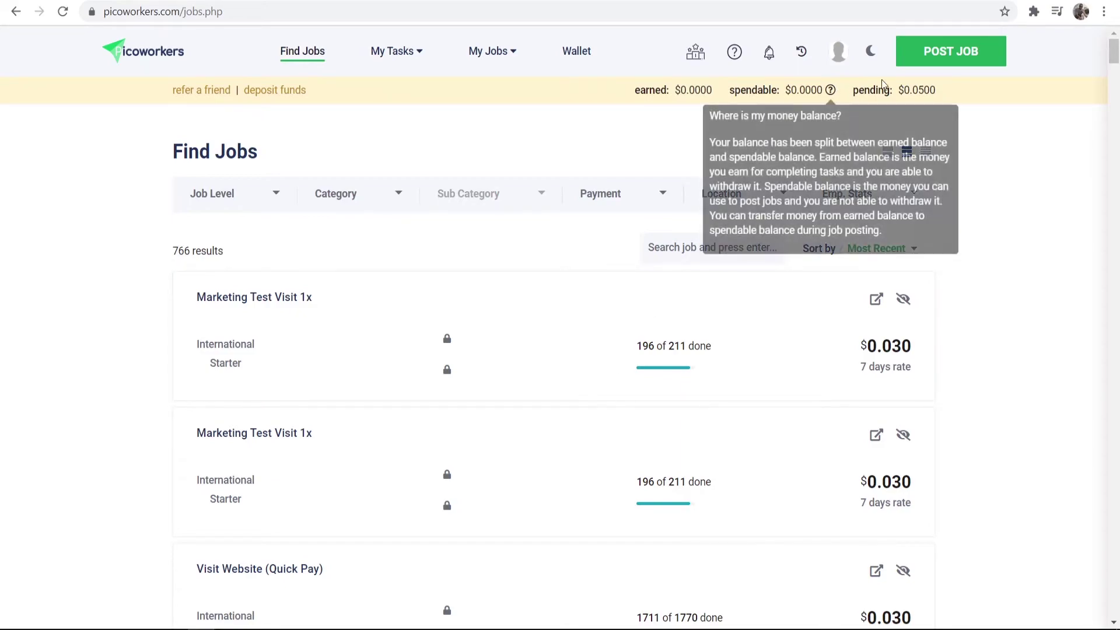
Highlight the account's pending and earned balances
drag(937, 90, 903, 91)
click(902, 91)
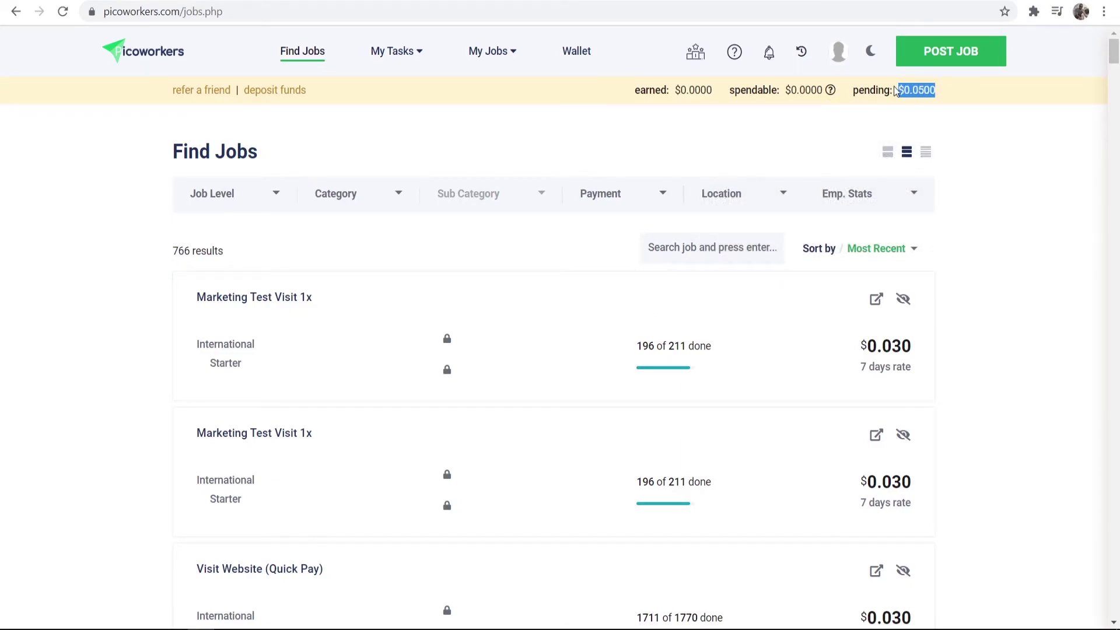
drag(718, 90, 660, 91)
click(544, 117)
Review the deposit methods in the wallet and return to the job list
click(575, 56)
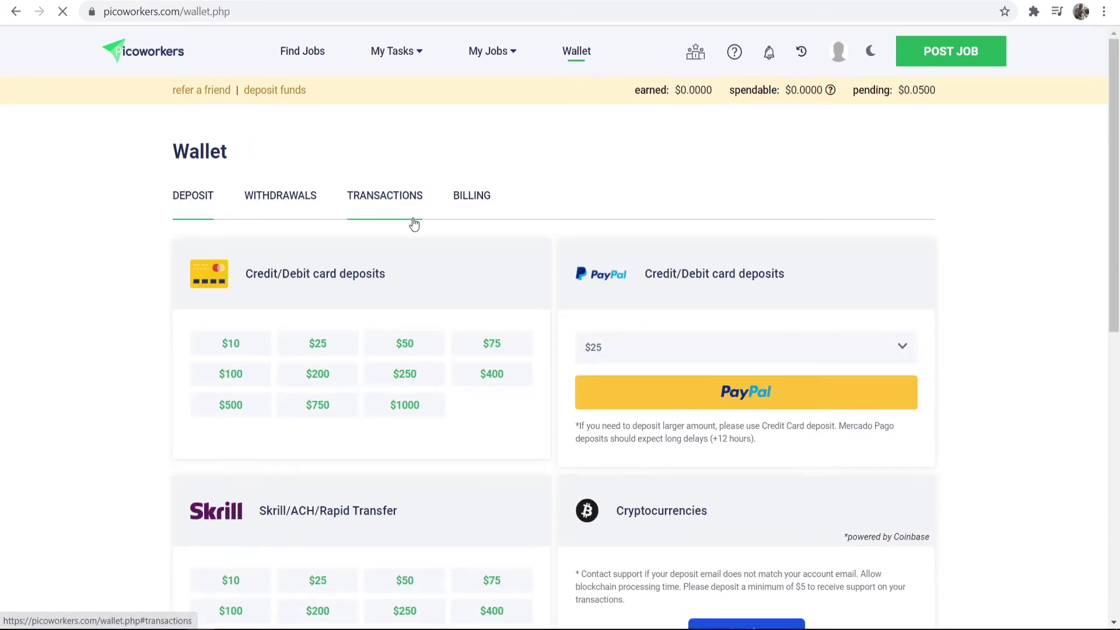
scroll(817, 192, down, 3)
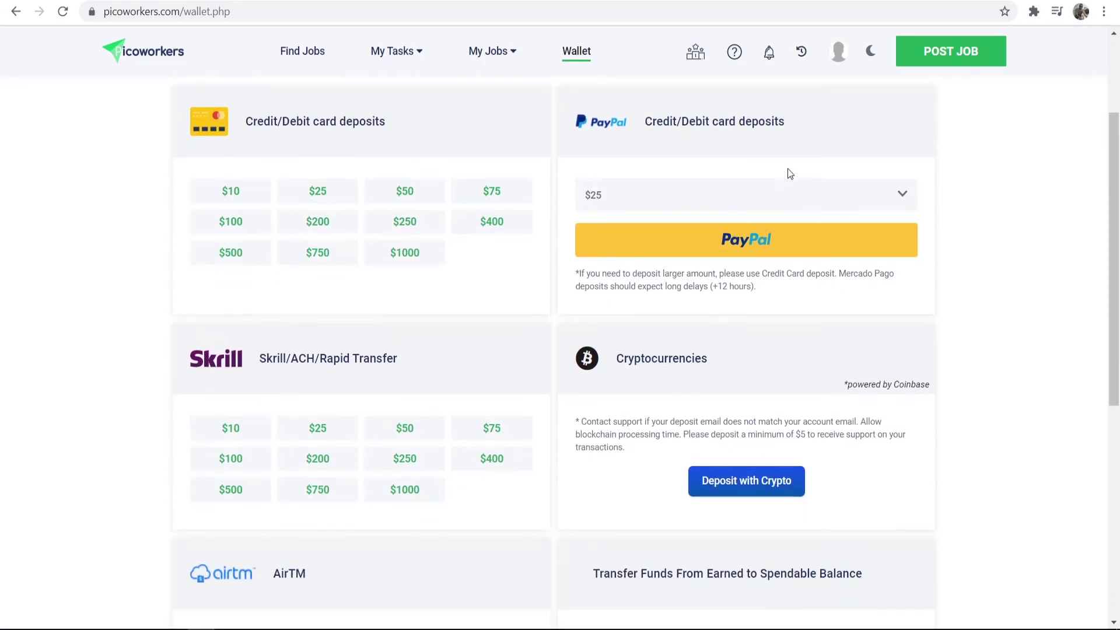
scroll(695, 207, down, 3)
scroll(325, 398, up, 6)
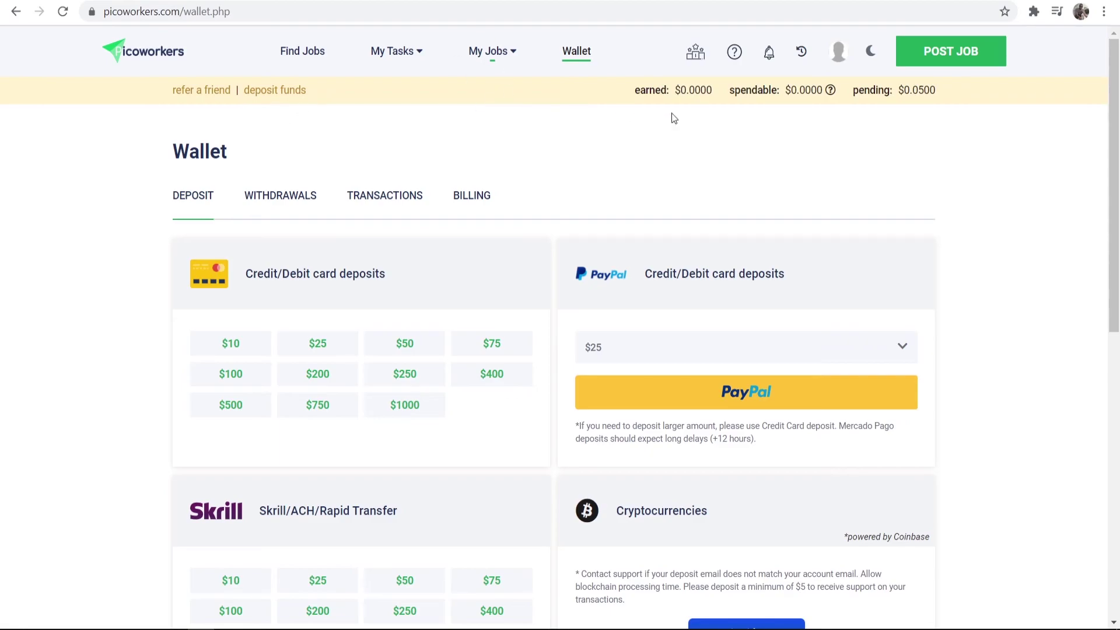
click(146, 56)
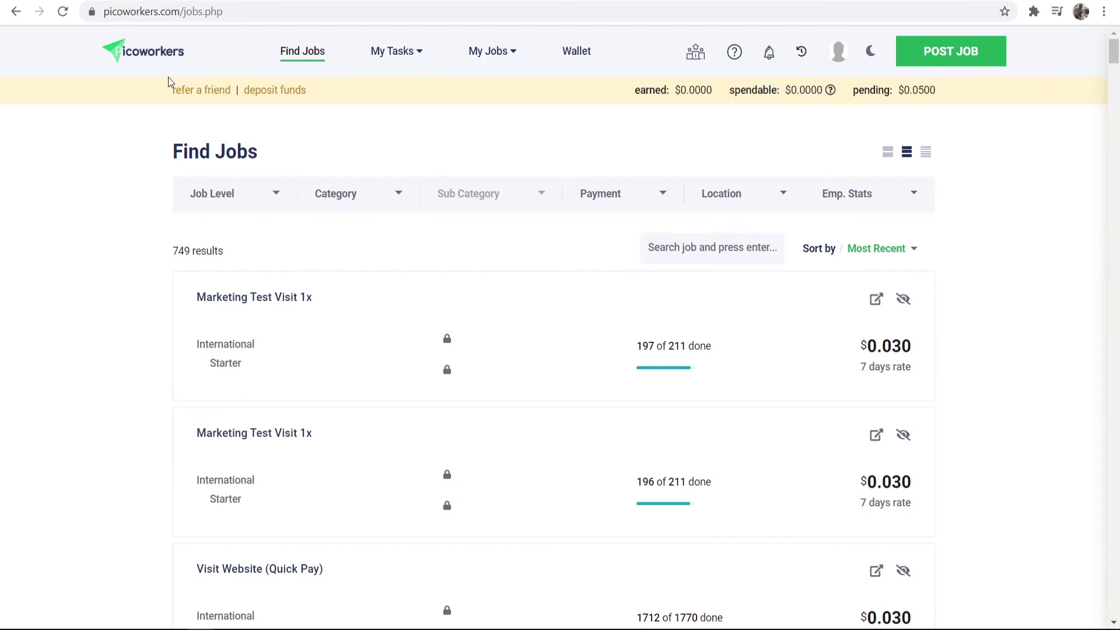